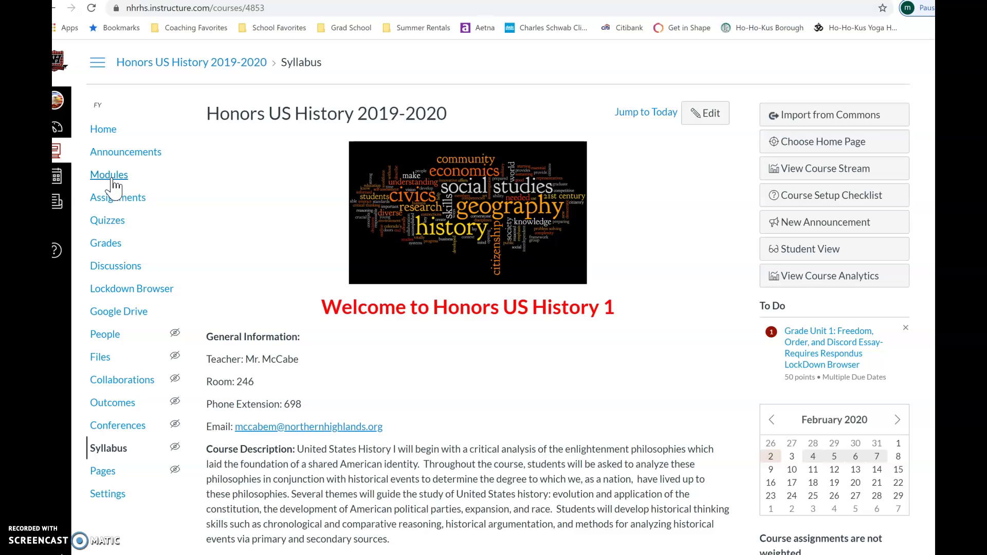
Step: Open the course's Modules page and look over the items in Unit 4: Growing Pains of a New Nation
click(112, 180)
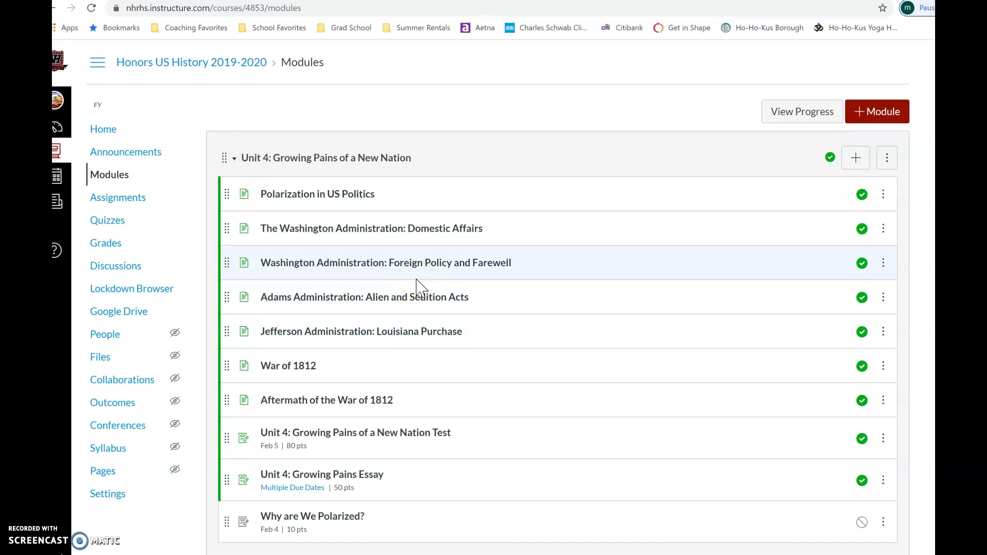
click(883, 114)
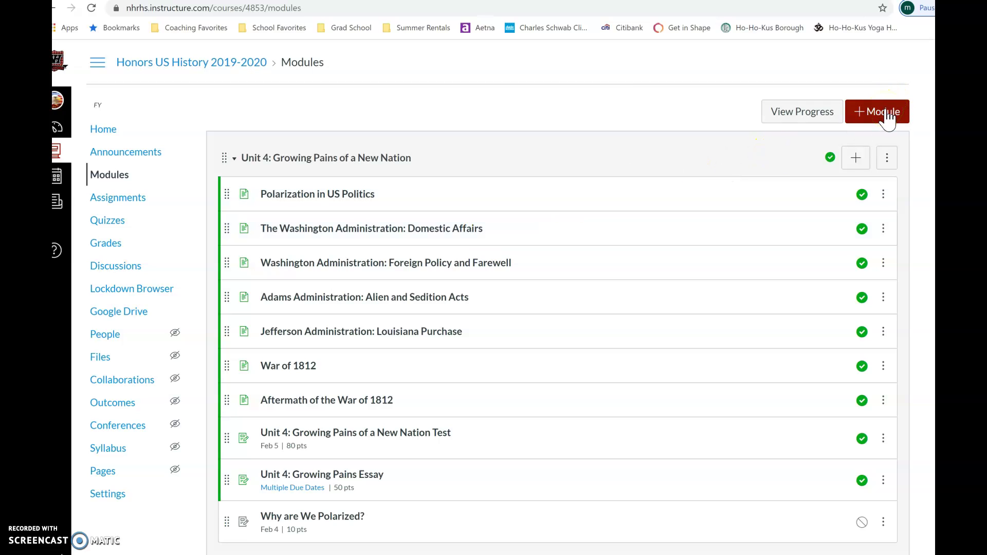
click(887, 118)
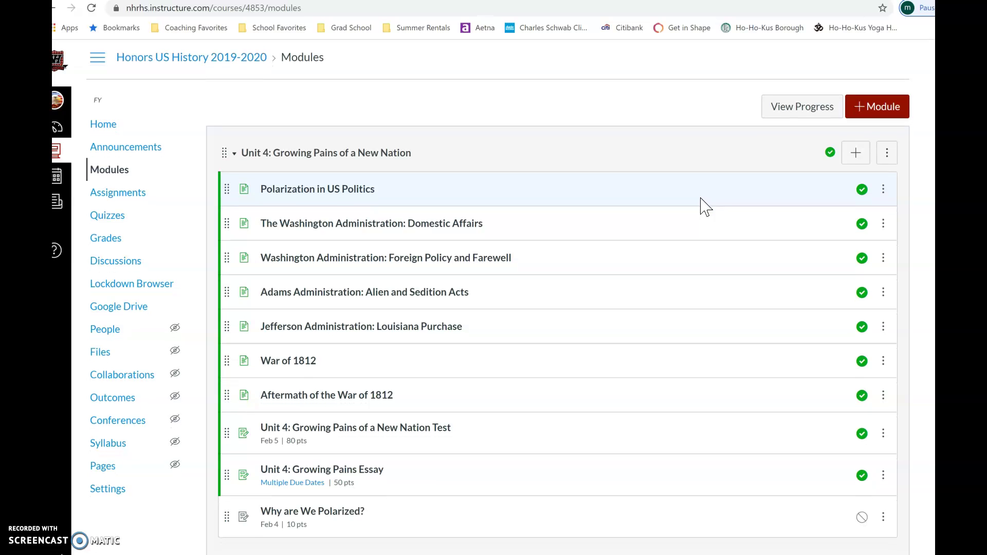
scroll(705, 203, down, 1)
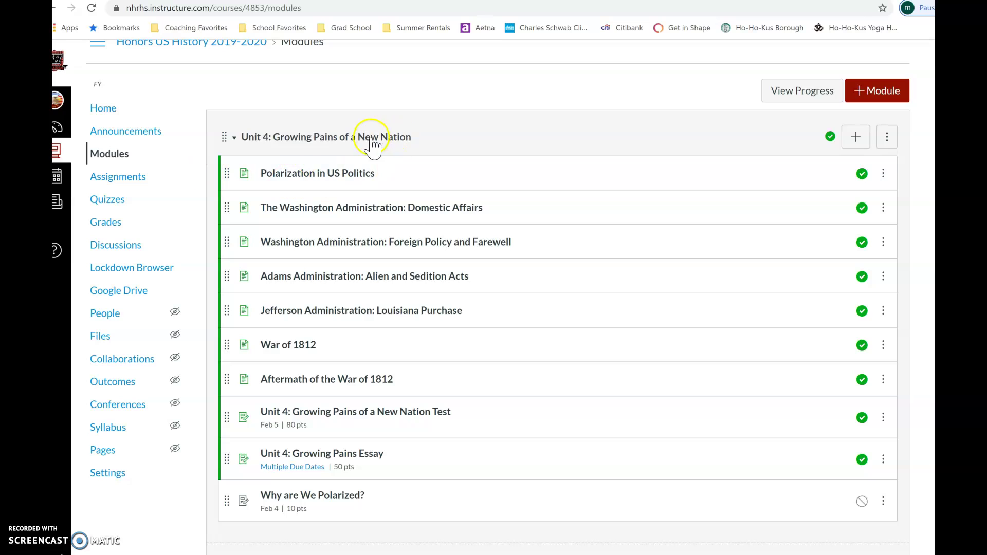
scroll(324, 200, down, 1)
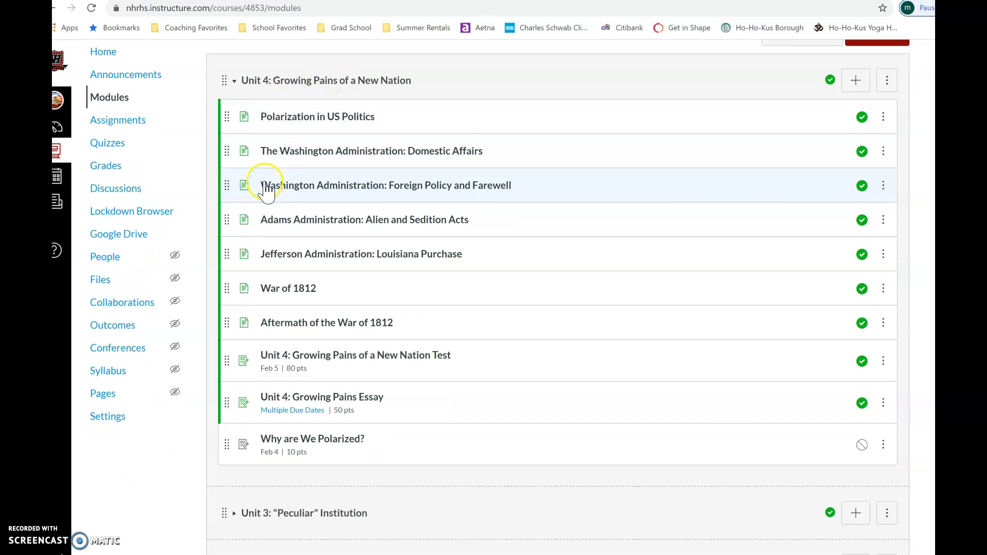
scroll(297, 240, down, 1)
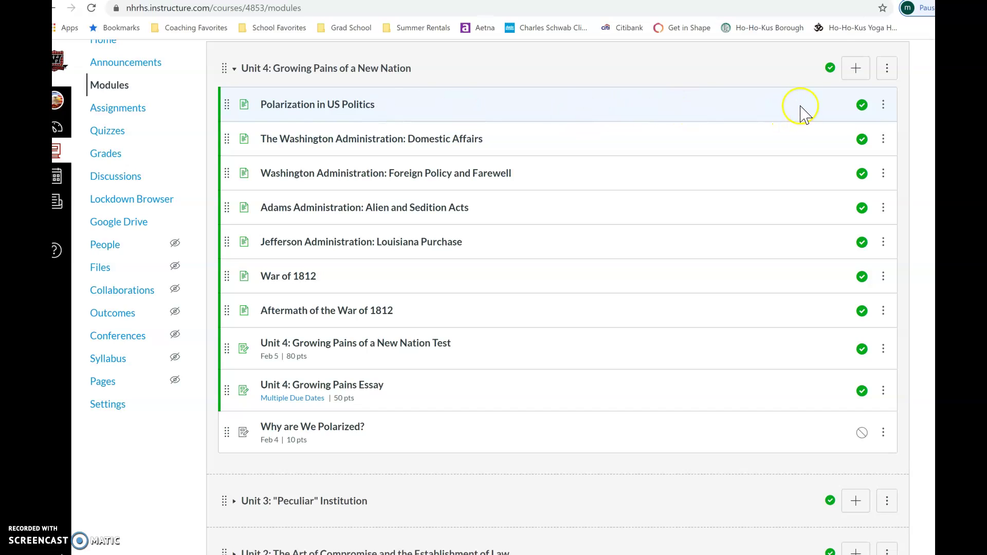
click(849, 172)
Step: Move the collapsed Unit 3: "Peculiar" Institution module above Unit 4: Growing Pains of a New Nation, and restore the original order
click(235, 70)
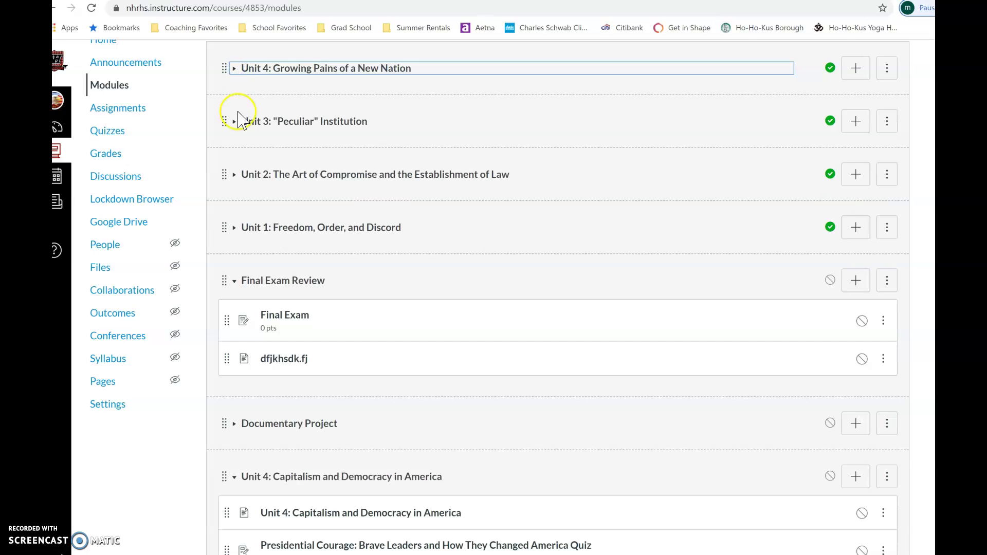
drag(223, 123, 223, 55)
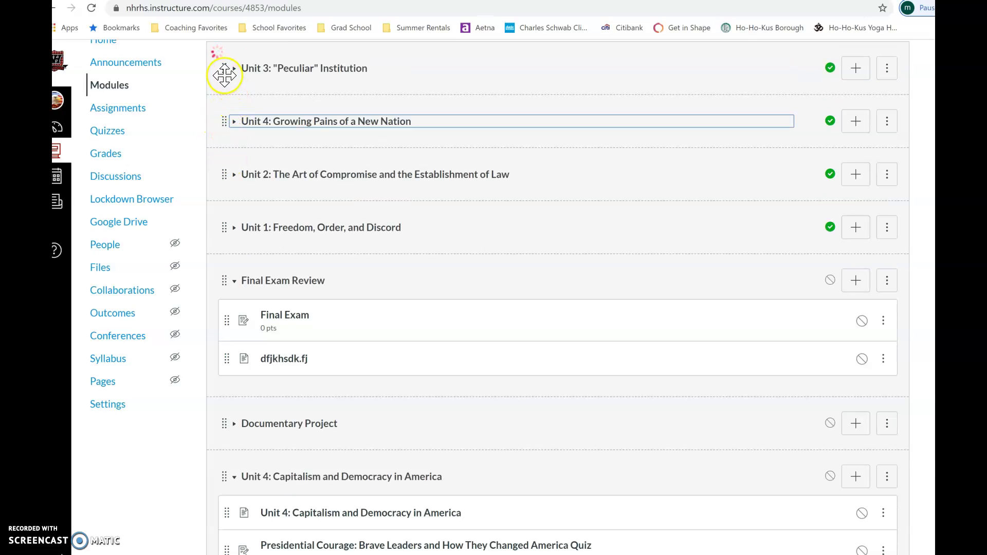
drag(223, 68, 226, 123)
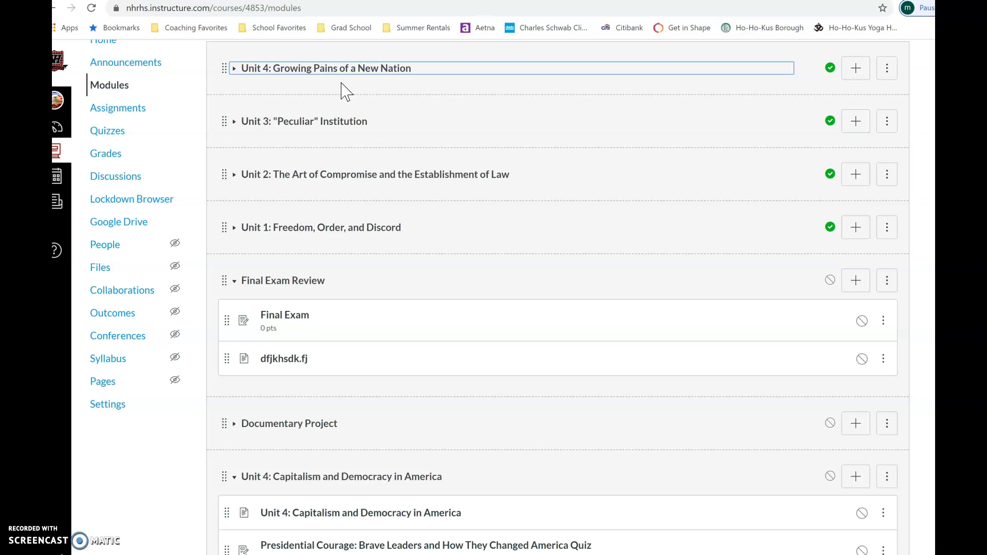
click(234, 69)
click(548, 119)
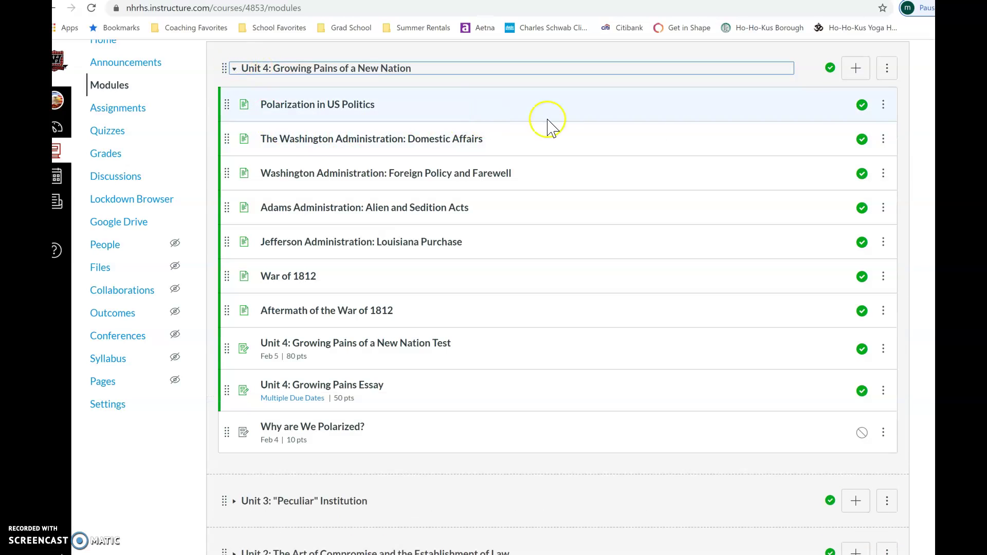
Step: Start adding an item to Unit 4: Growing Pains of a New Nation and browse the list of existing assignments
click(855, 70)
click(855, 69)
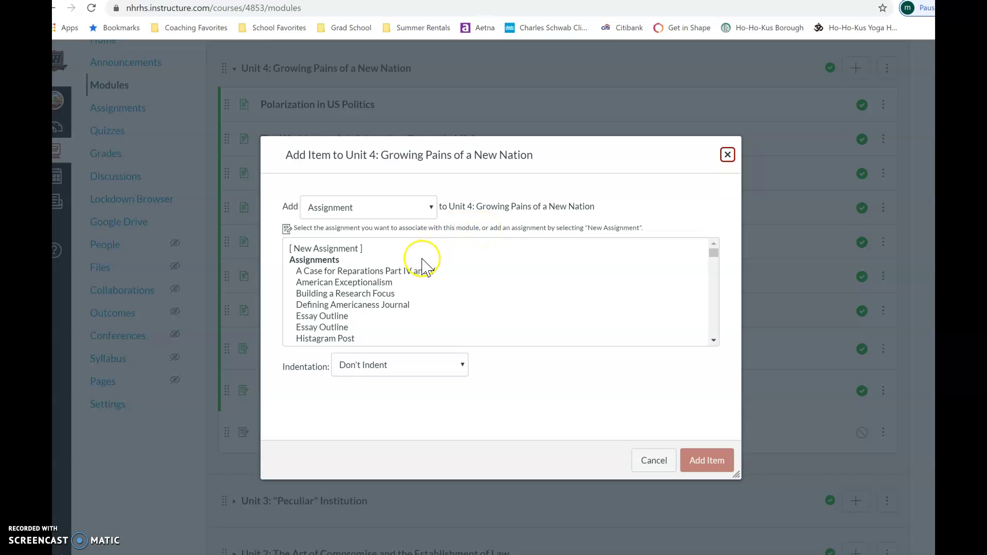
scroll(418, 282, down, 2)
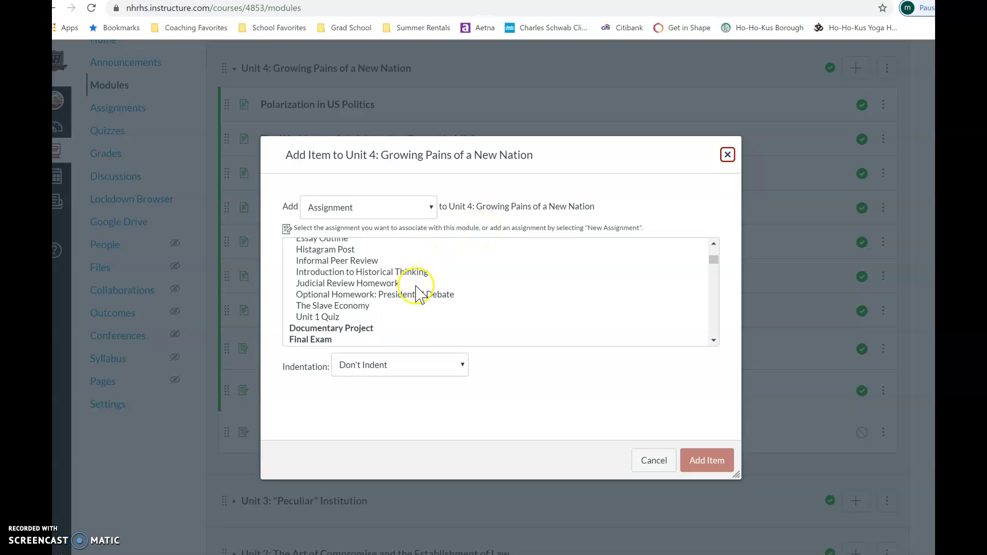
scroll(419, 298, down, 2)
scroll(418, 307, down, 3)
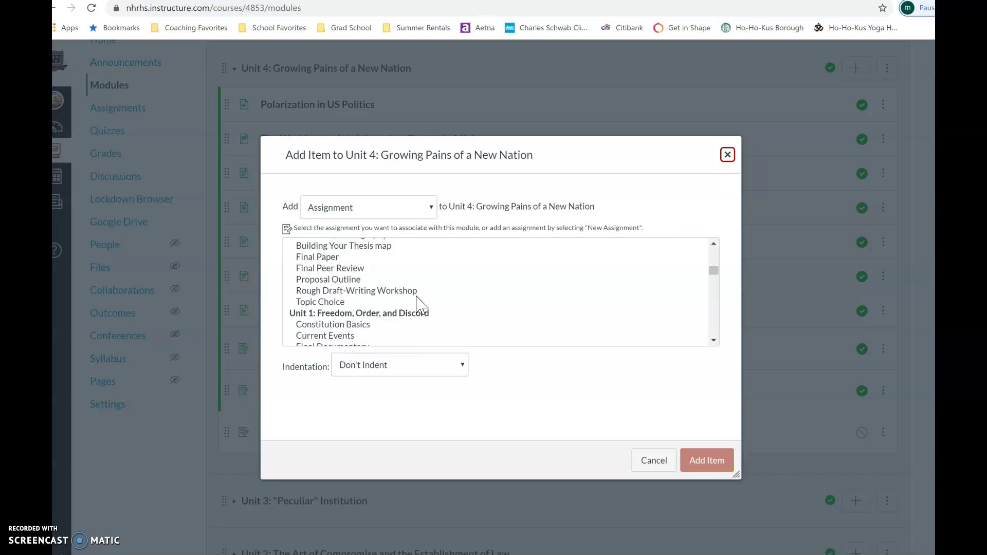
scroll(406, 288, down, 1)
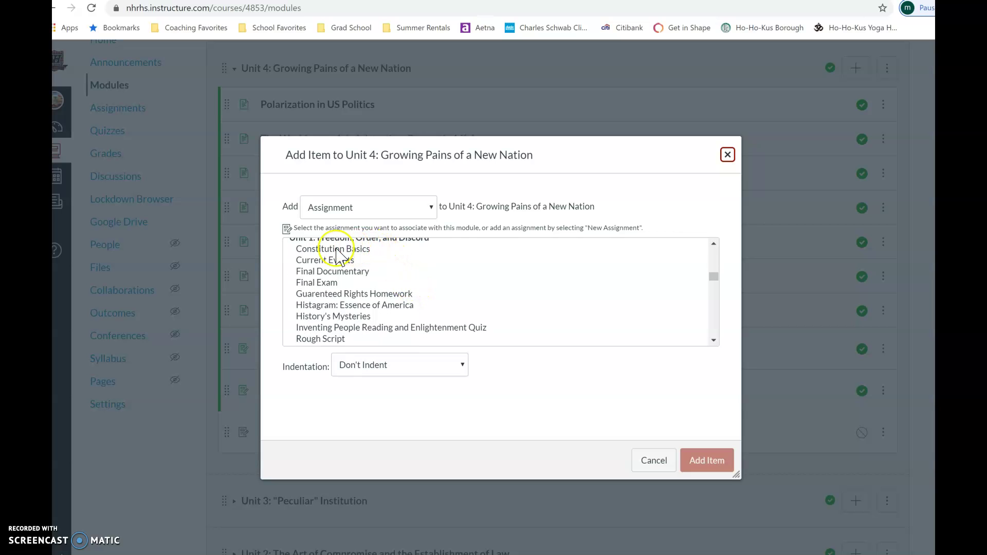
scroll(325, 283, up, 1)
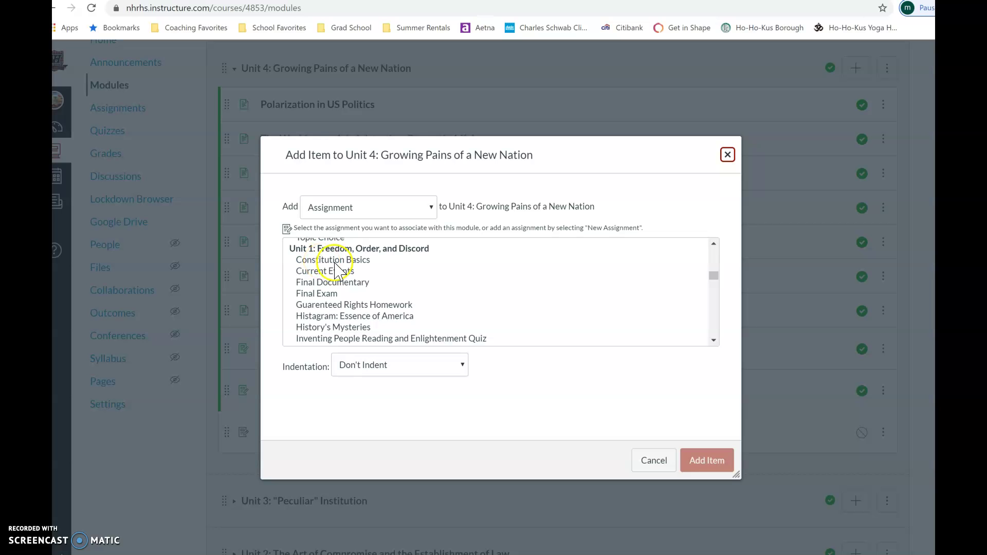
scroll(343, 267, down, 1)
scroll(344, 267, down, 4)
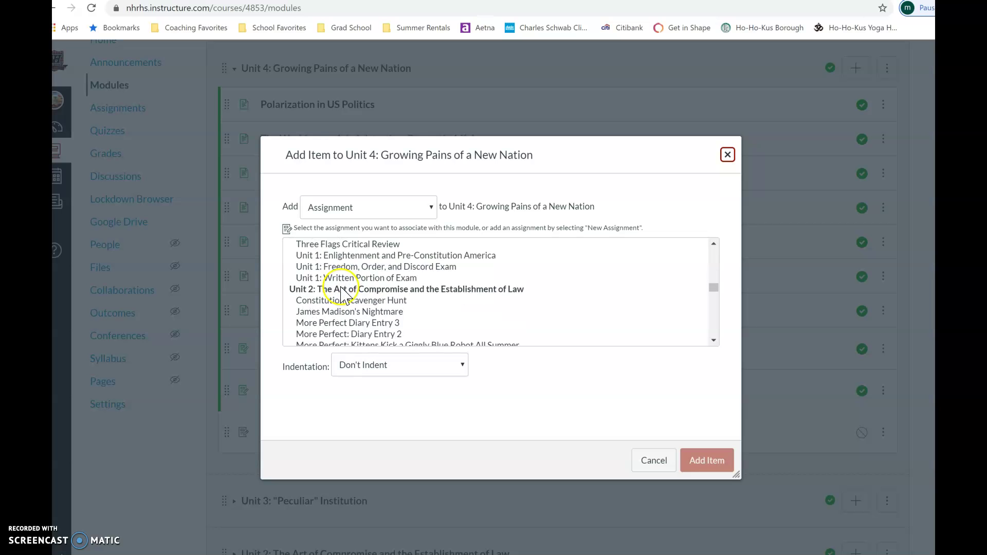
scroll(360, 288, down, 6)
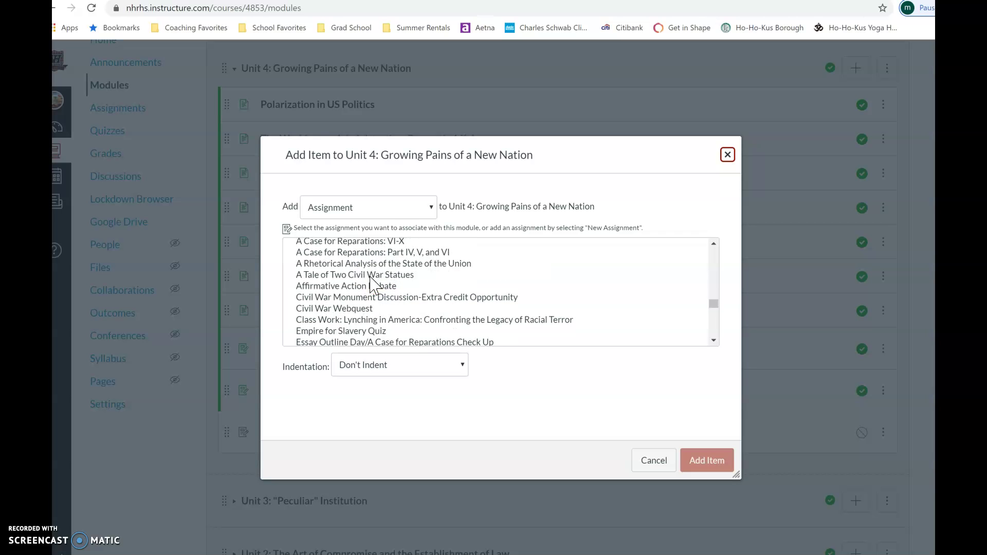
scroll(373, 284, up, 1)
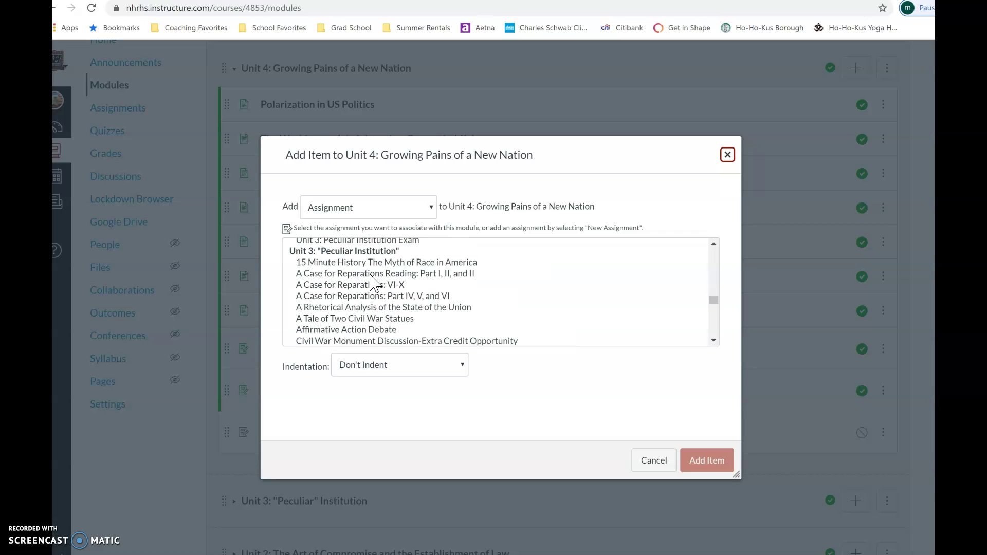
scroll(373, 277, up, 8)
scroll(370, 253, up, 5)
Step: Add a new assignment named "Test assignment" to Unit 4: Growing Pains of a New Nation
click(361, 248)
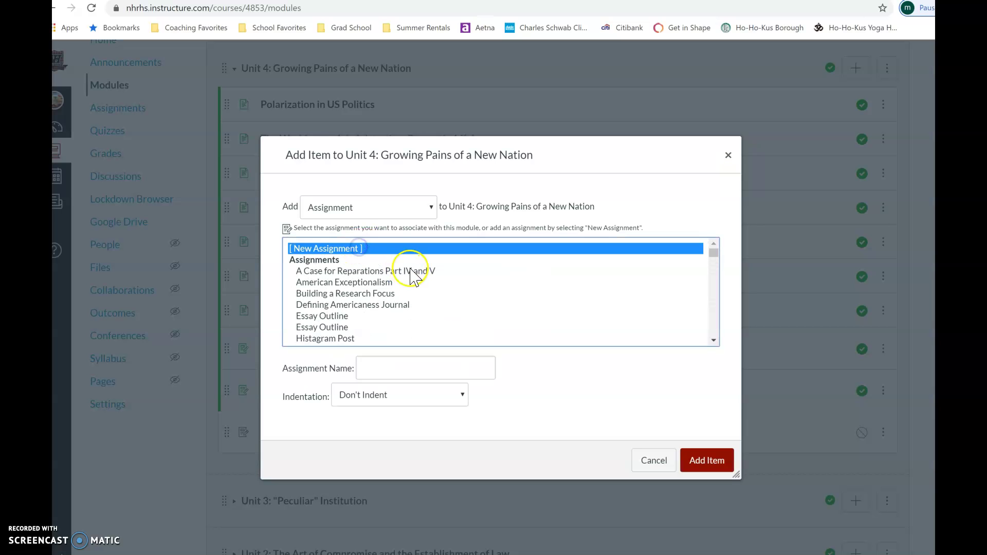
click(393, 369)
click(421, 373)
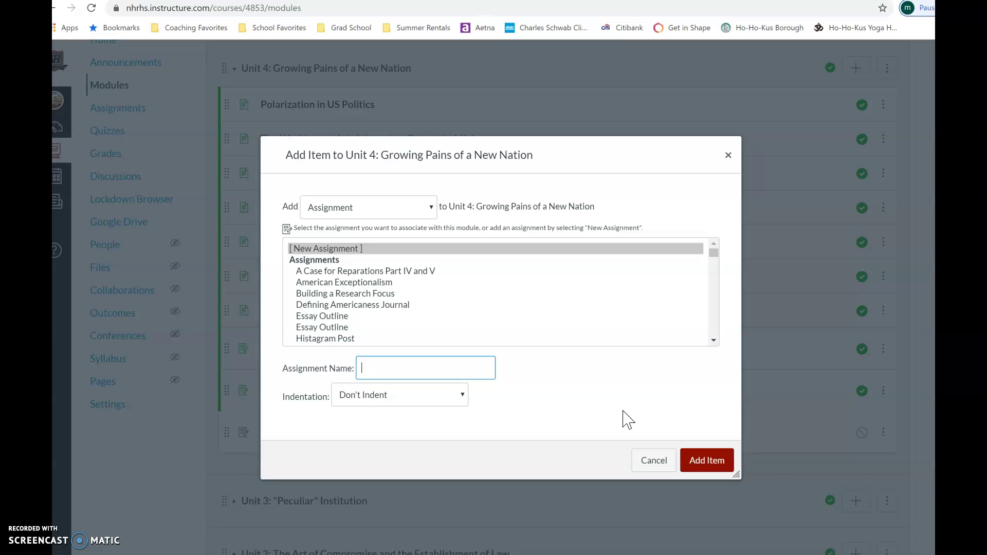
click(364, 357)
text(Test)
key(BackSpace)
key(BackSpace)
text(st assignment)
click(707, 462)
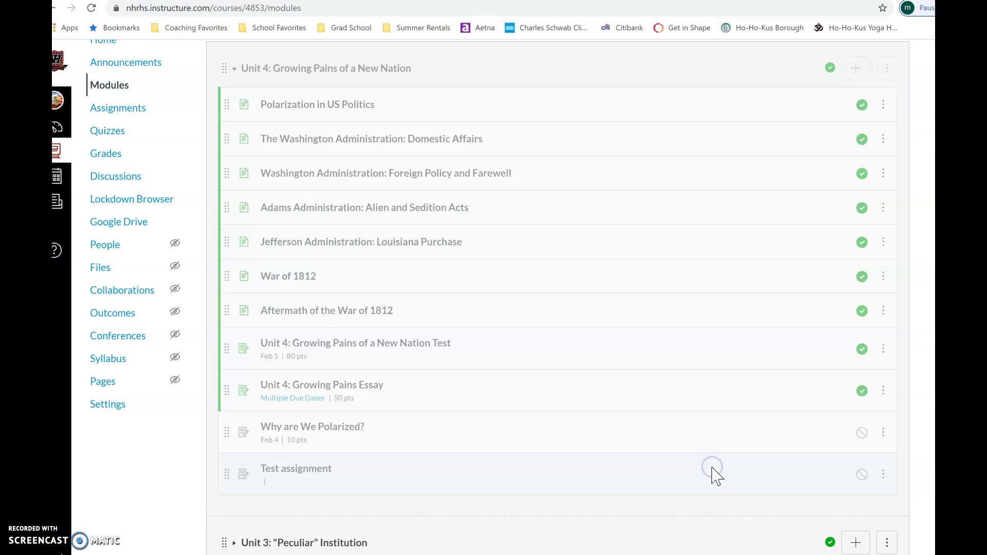
Step: Open Test assignment for editing, examine its content, grading, submission and due date options, and leave without saving
click(316, 472)
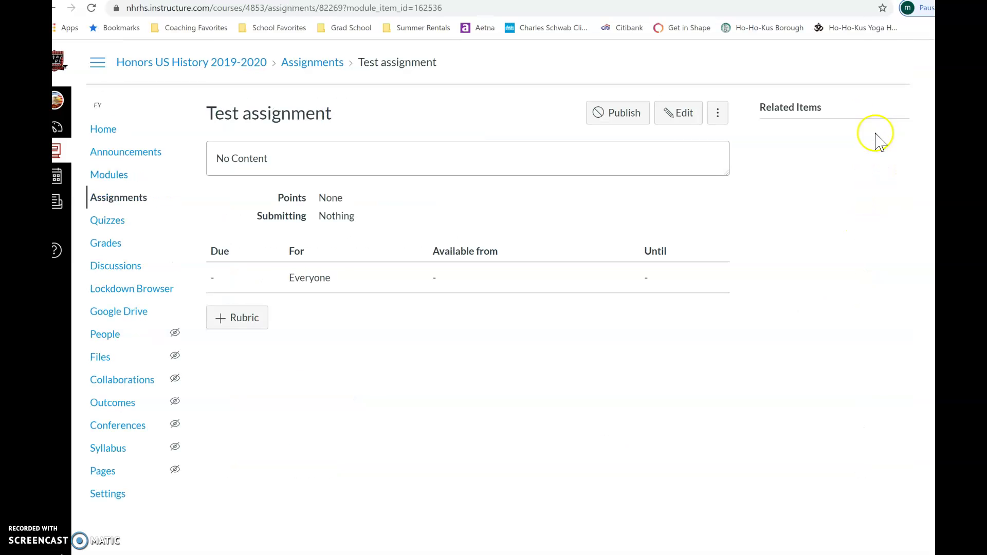
click(676, 116)
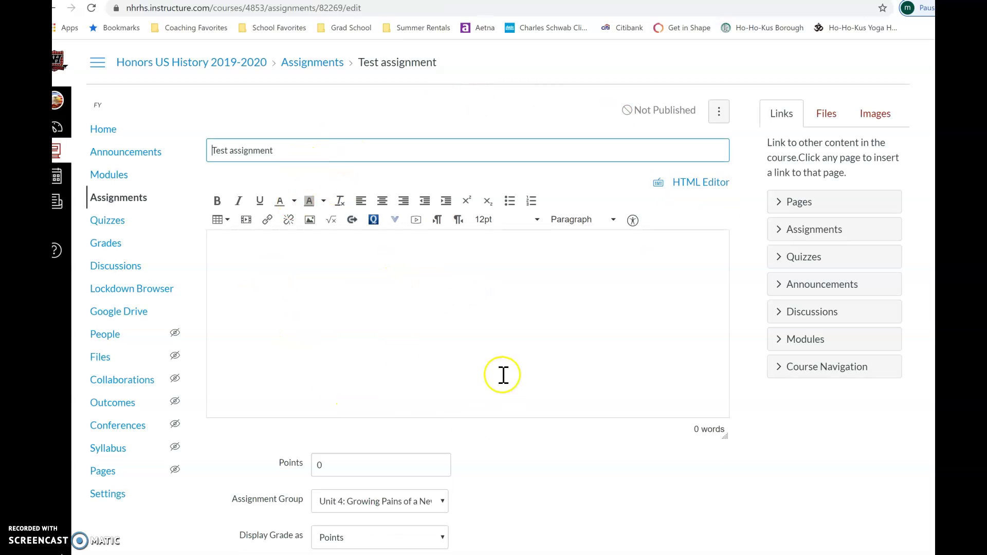
scroll(457, 380, down, 1)
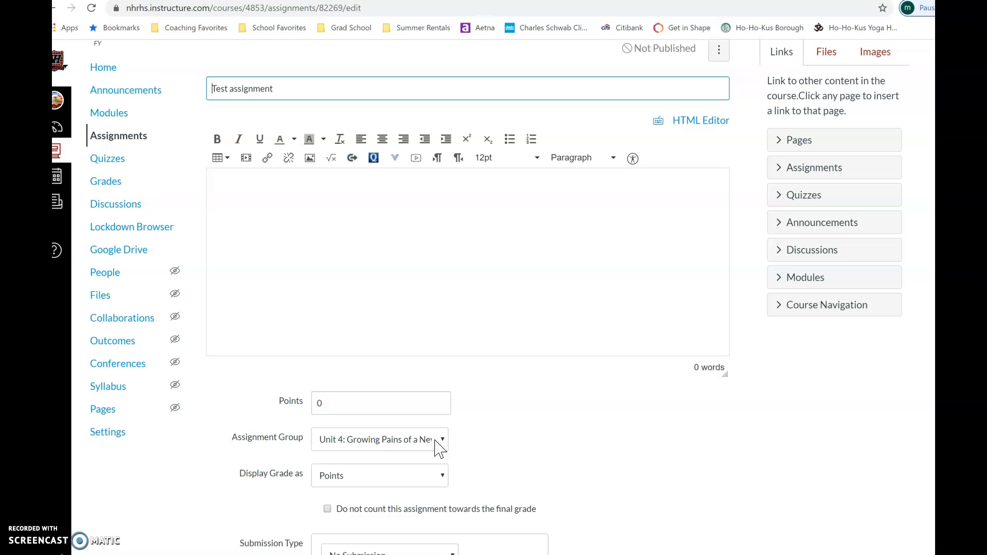
scroll(518, 440, down, 8)
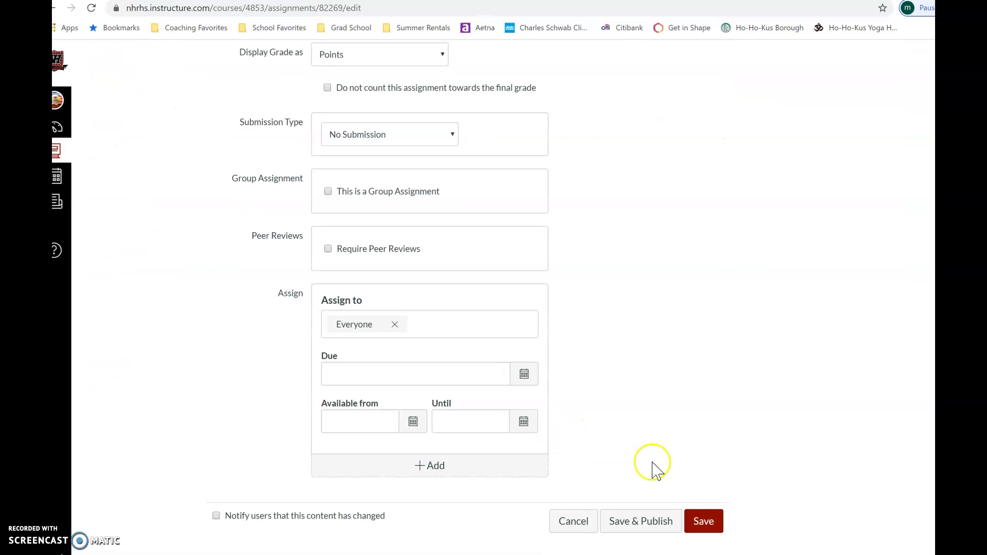
click(581, 527)
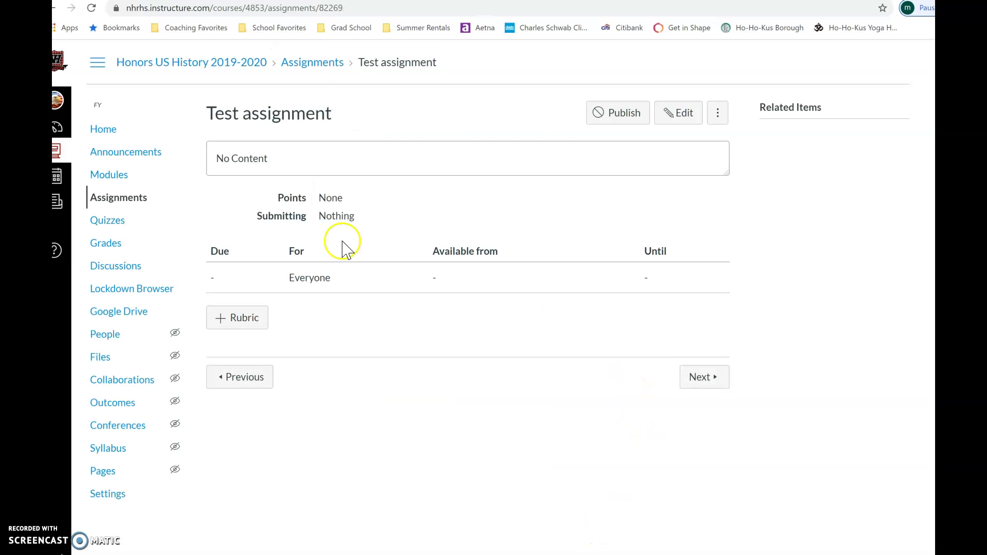
Step: Remove Test assignment from the Unit 4: Growing Pains of a New Nation module
click(107, 177)
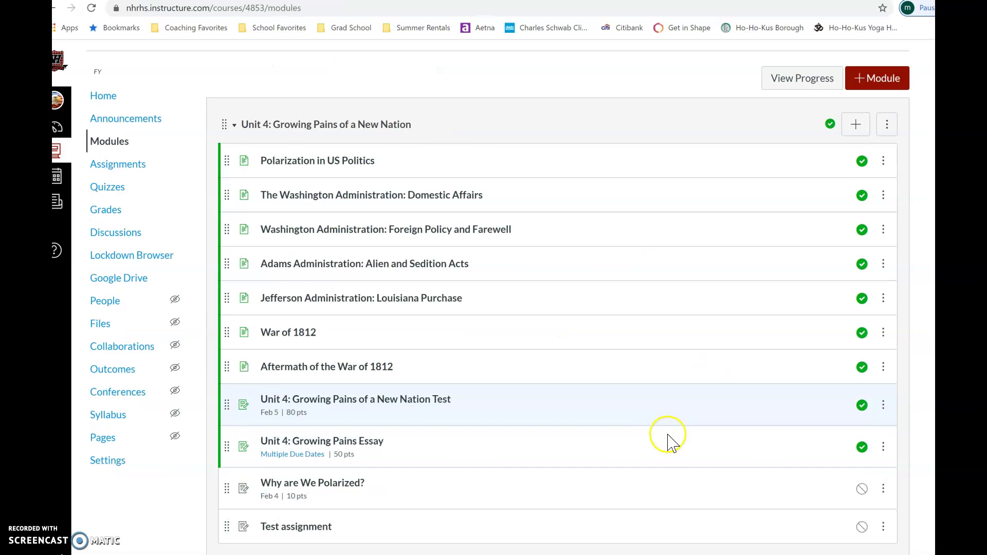
scroll(745, 429, down, 4)
click(882, 379)
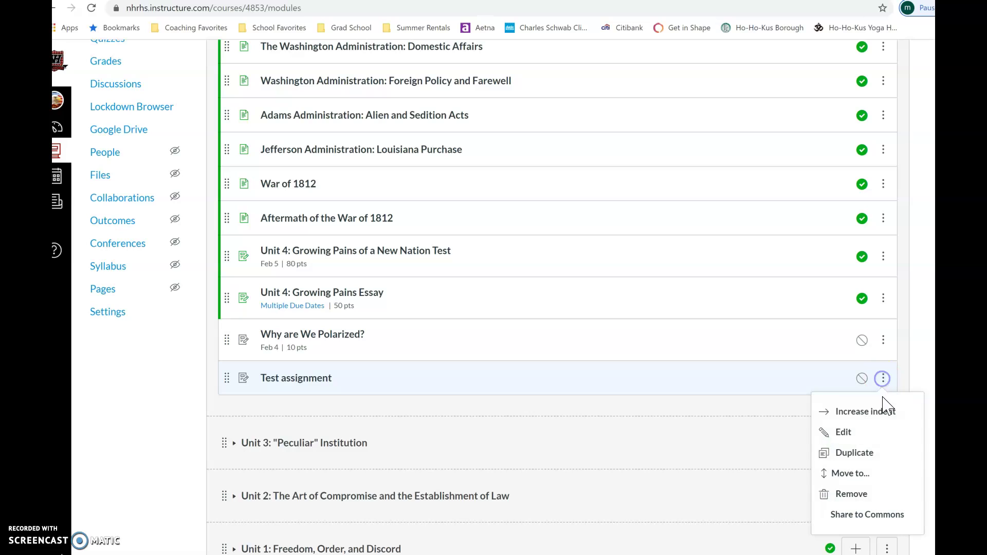
click(846, 497)
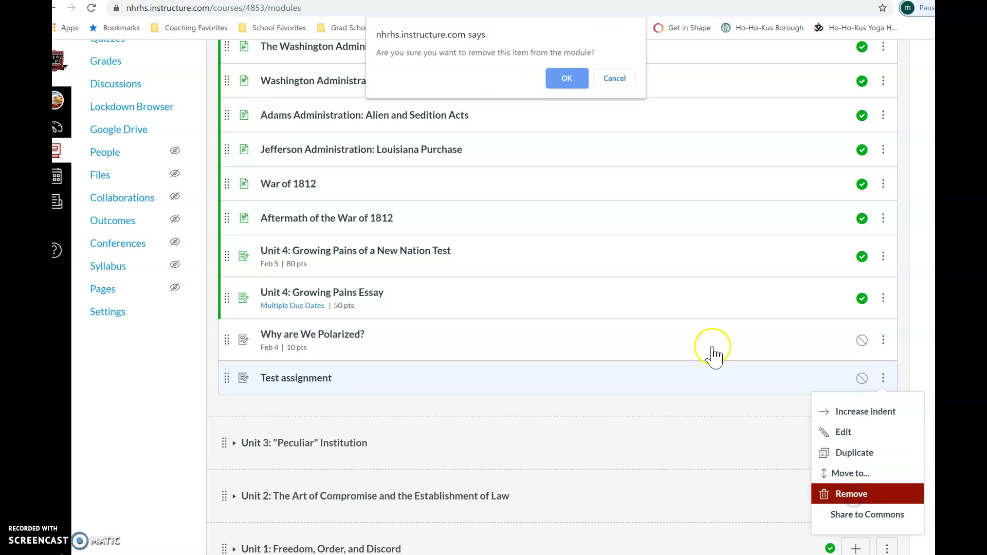
click(568, 78)
scroll(547, 298, up, 4)
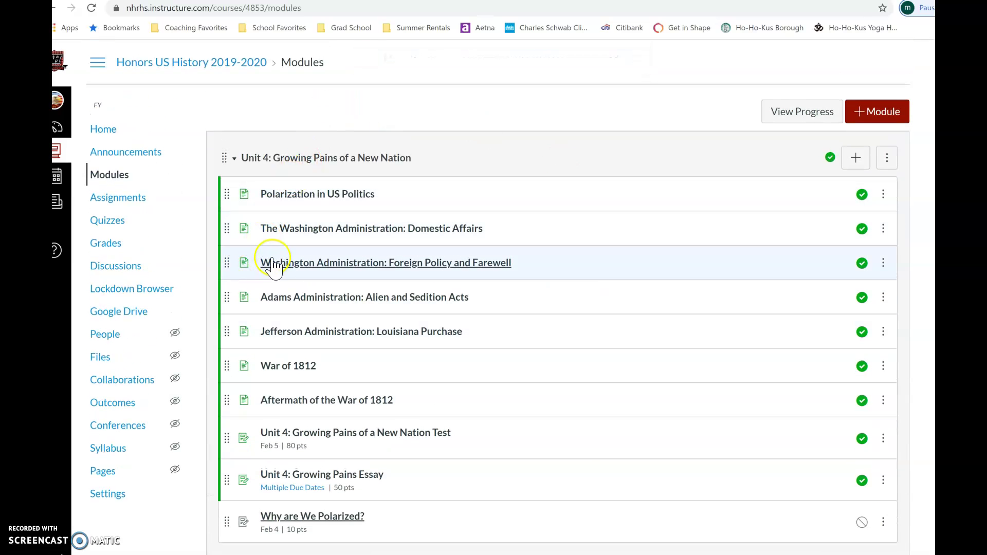
Step: Open the course's navigation settings and examine which items are shown to students and which are hidden
scroll(260, 262, down, 1)
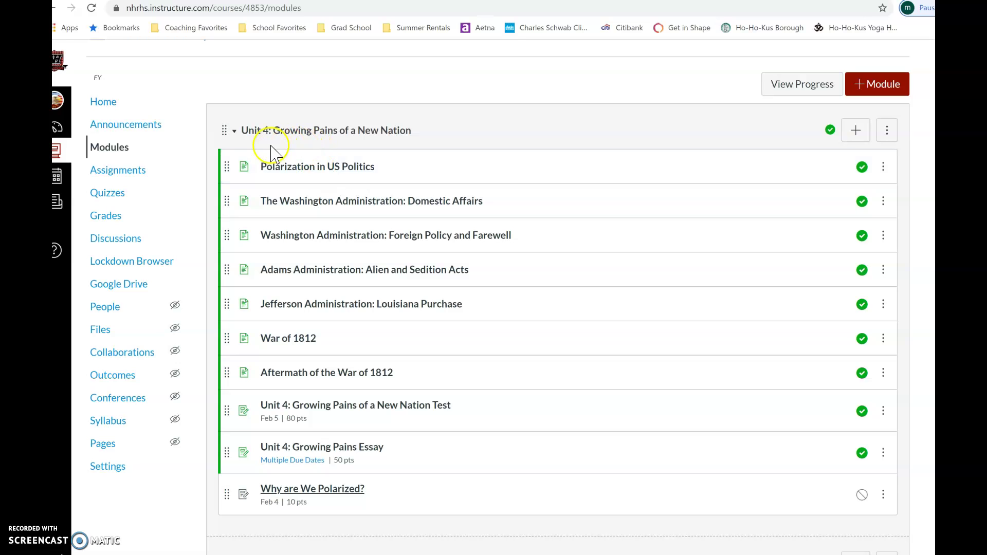
mouse_move(174, 450)
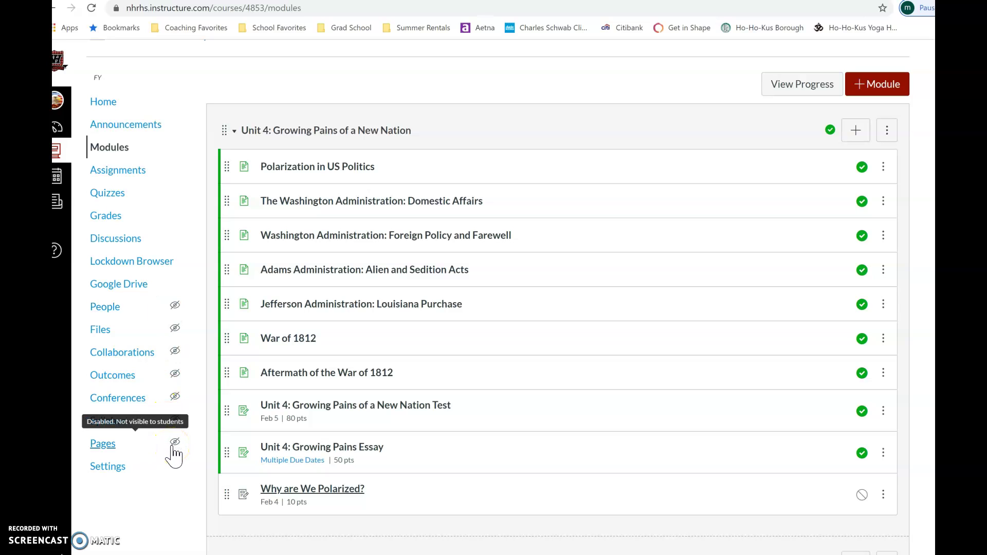
click(176, 443)
click(173, 443)
click(100, 467)
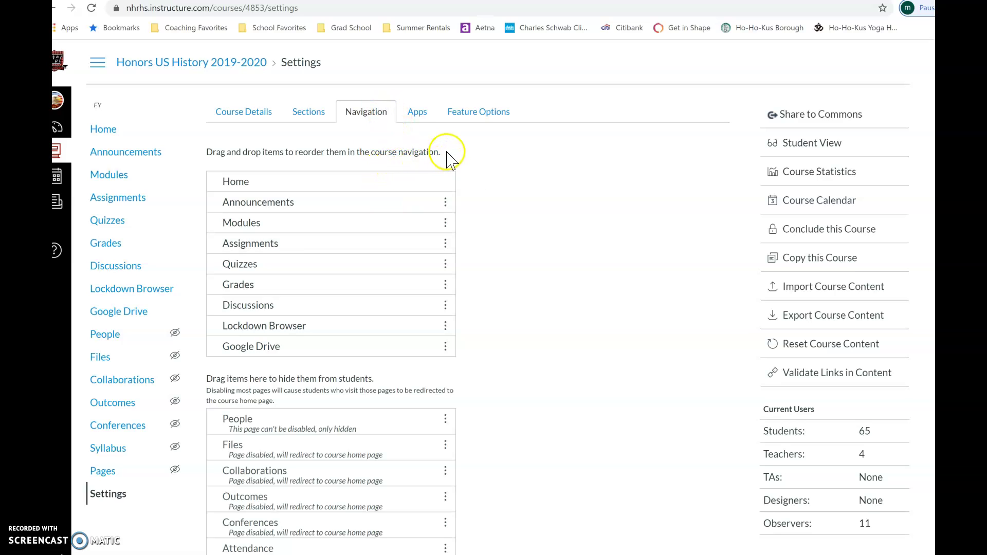
scroll(403, 222, down, 2)
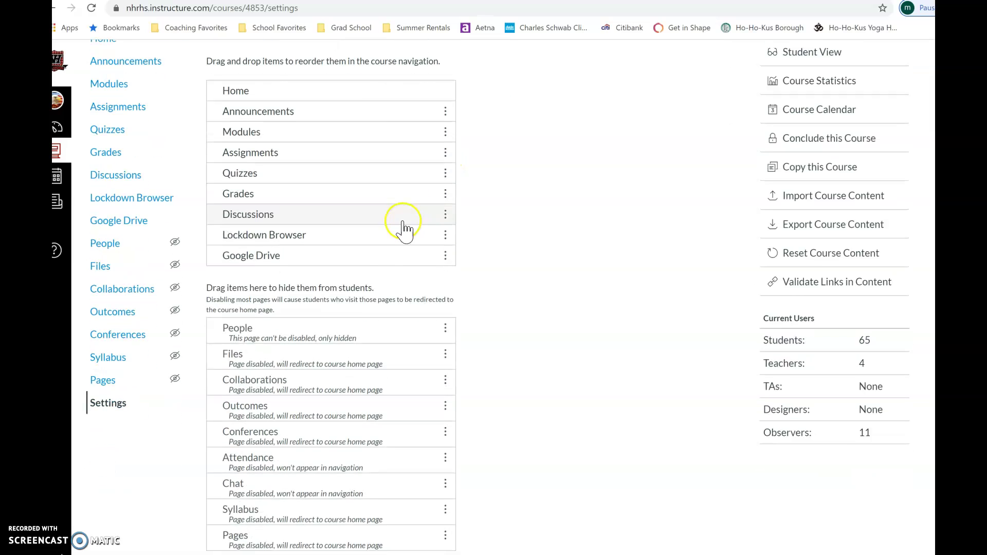
Step: Save the course navigation settings and return to the Modules page
drag(316, 527, 287, 535)
scroll(360, 520, down, 1)
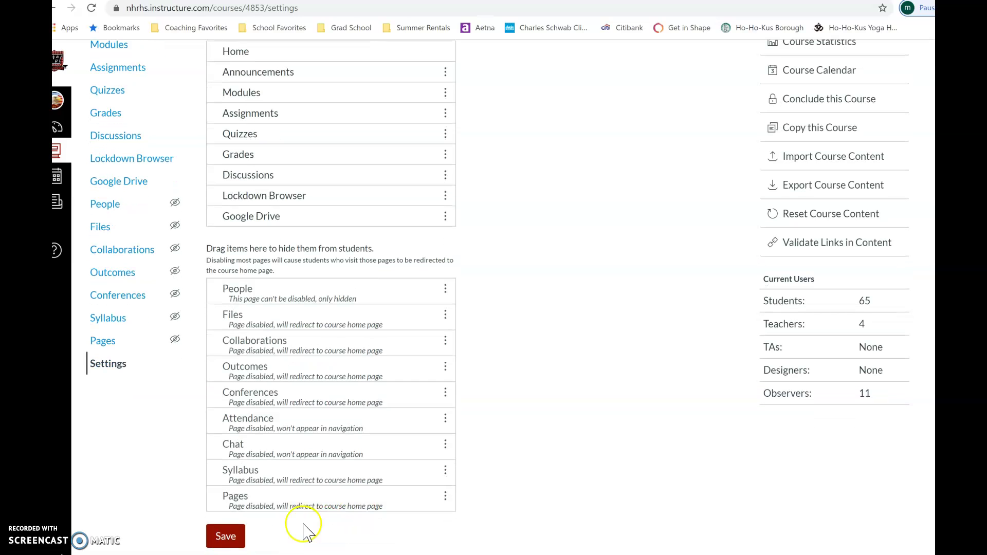
click(225, 539)
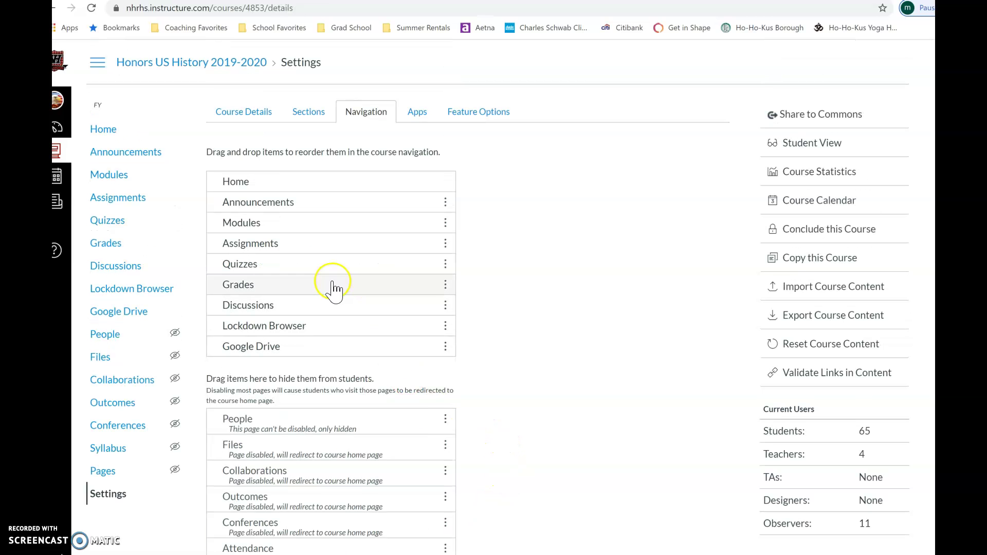
click(113, 176)
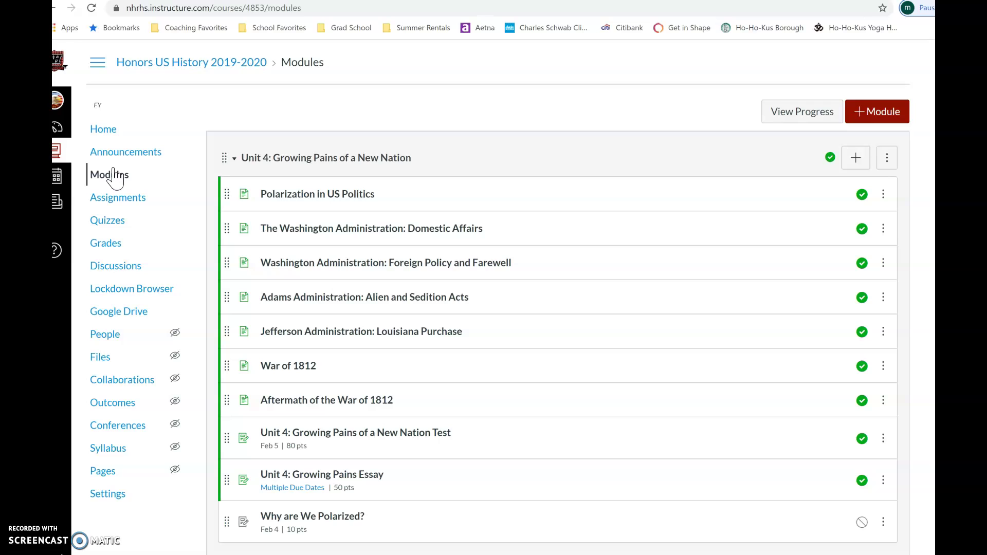
click(176, 168)
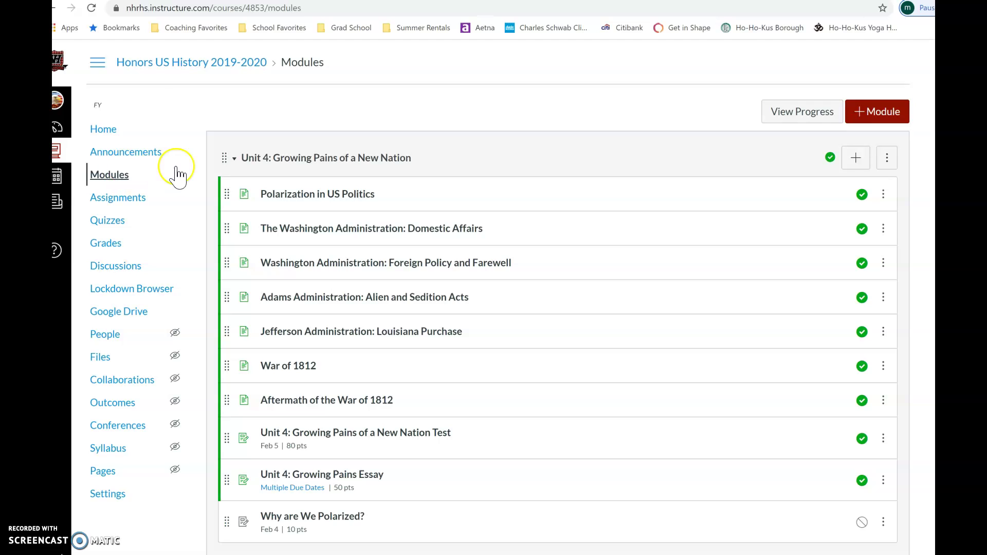